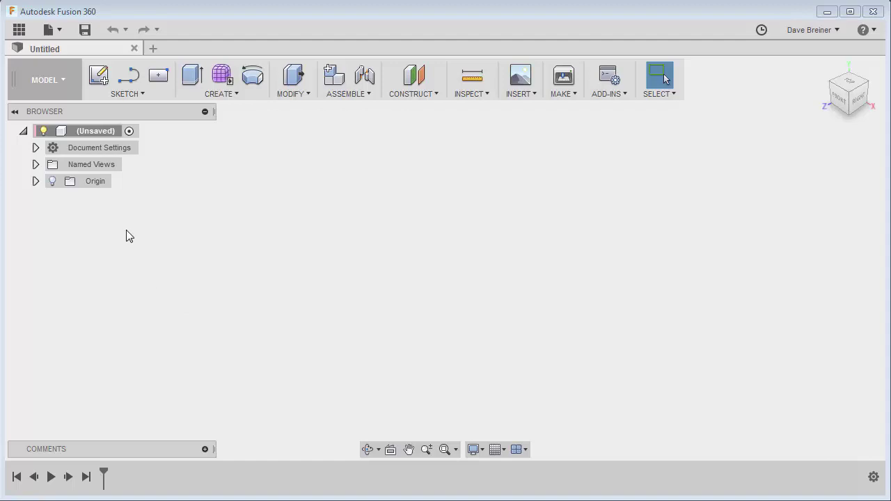
# - Switch to the Sheet Metal workspace and open the Sheet Metal Rules with the library's rule list expanded
pyautogui.click(62, 80)
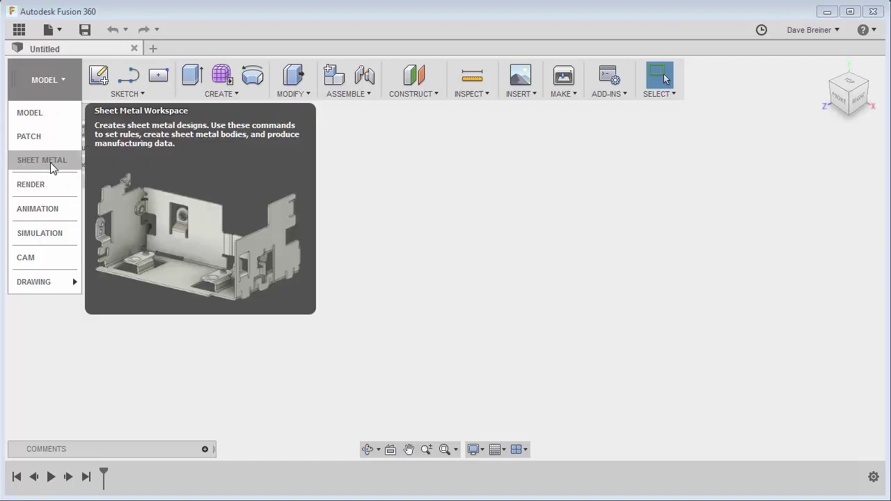
pyautogui.click(50, 160)
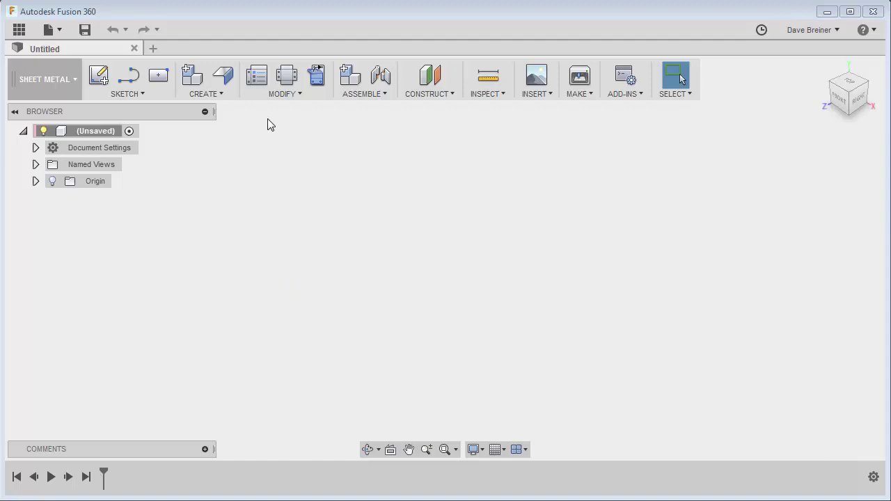
pyautogui.moveTo(259, 78)
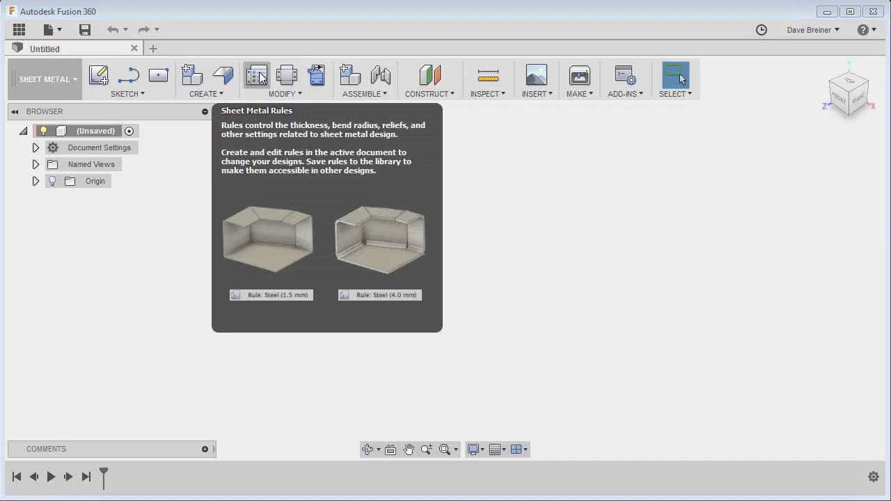
pyautogui.click(258, 78)
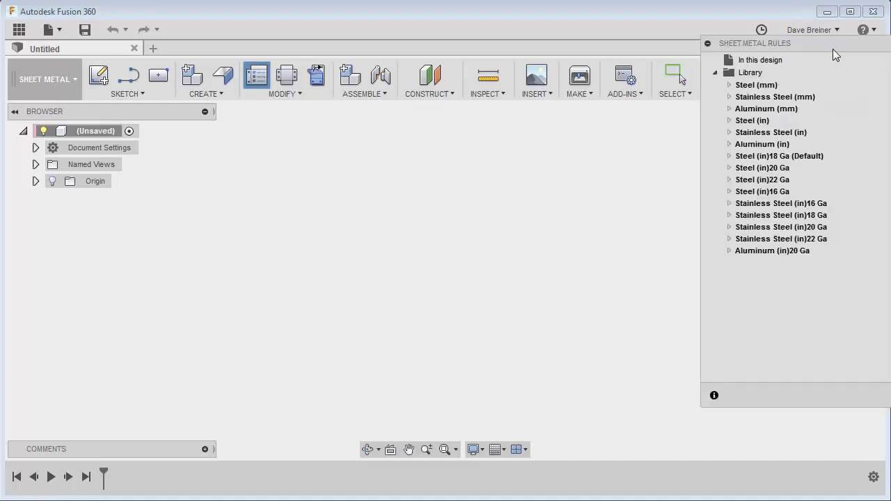
pyautogui.moveTo(832, 49); pyautogui.dragTo(592, 88)
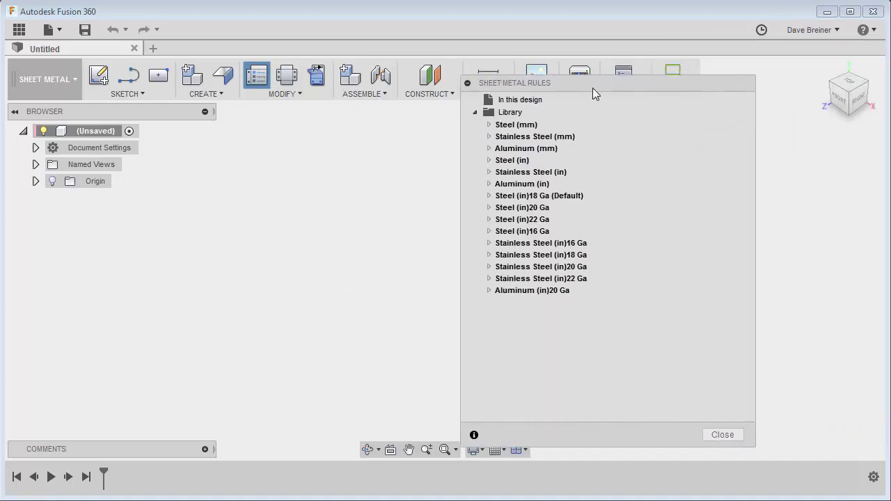
pyautogui.click(475, 112)
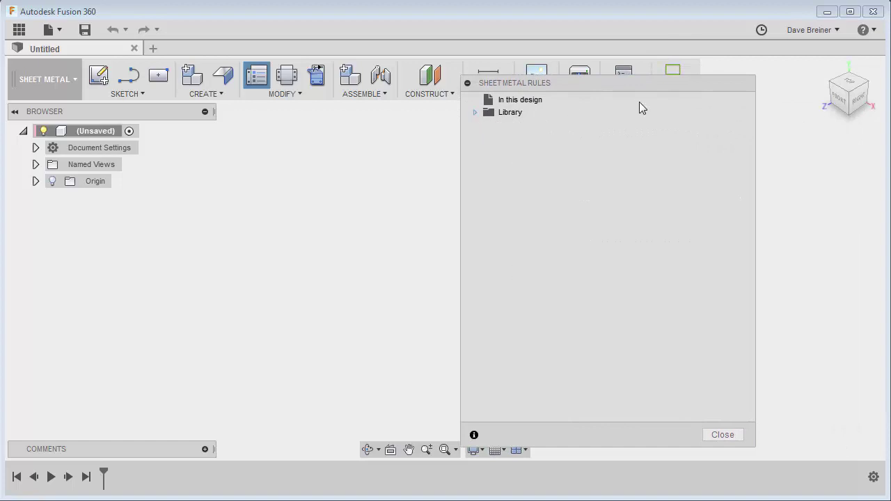
pyautogui.click(474, 113)
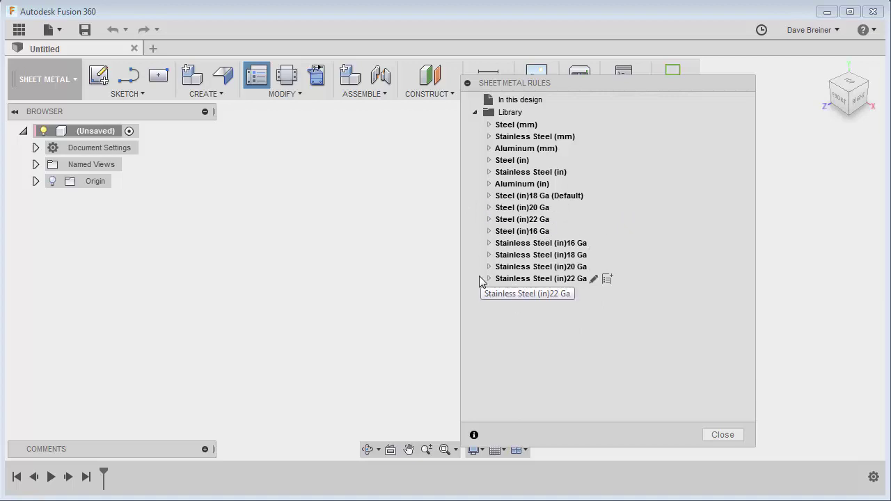
# - Examine the thickness, K factor, bend conditions and two-bend corner conditions of the Steel (in)20 Ga library rule
pyautogui.click(489, 207)
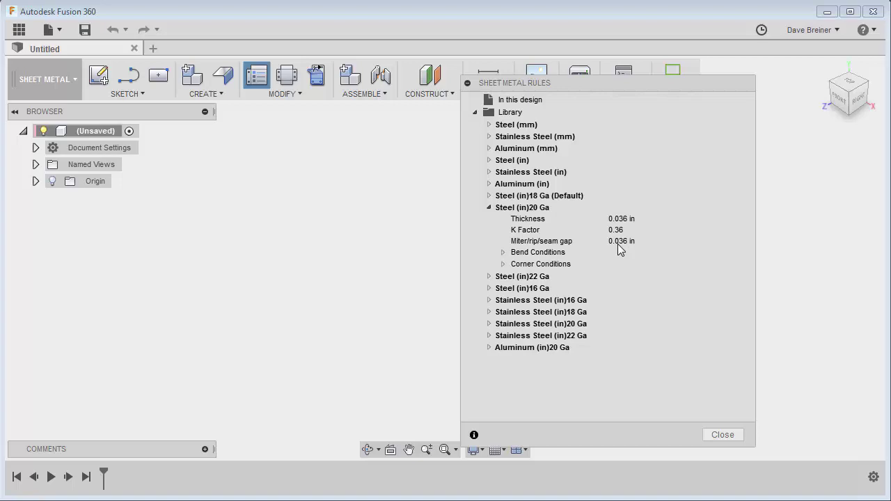
pyautogui.click(504, 253)
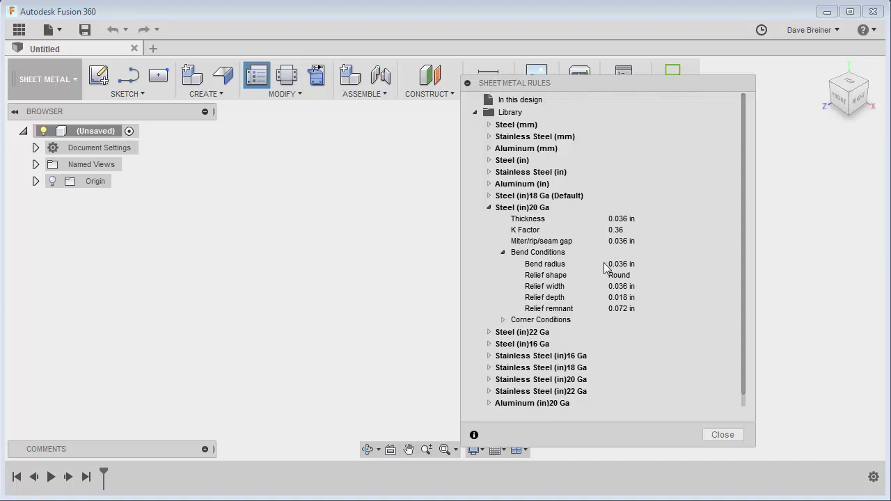
pyautogui.click(503, 320)
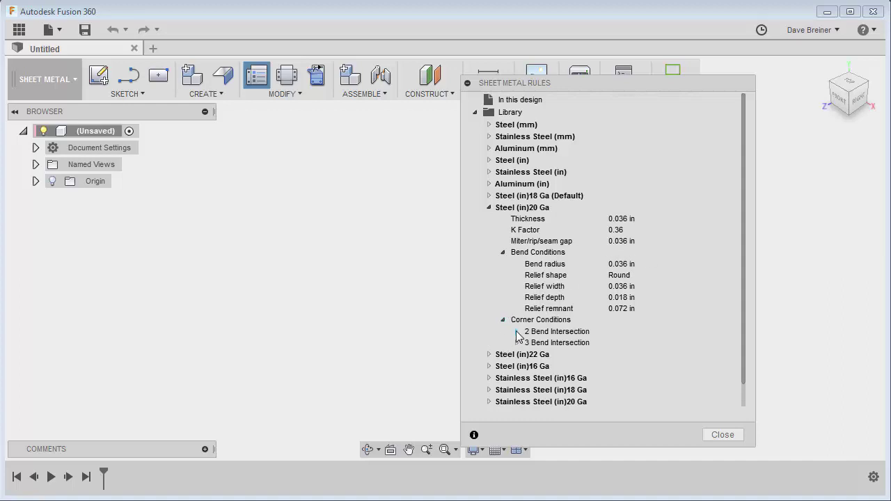
pyautogui.click(516, 332)
pyautogui.scroll(-1, 516, 331)
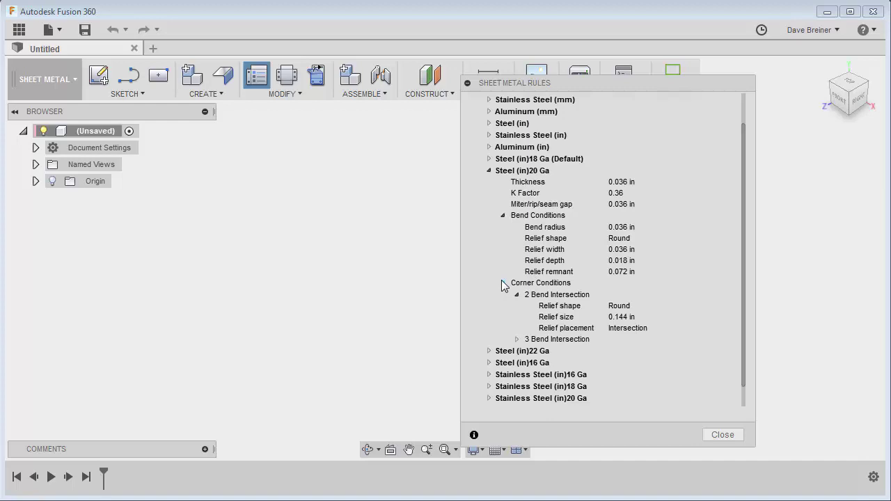
pyautogui.click(489, 171)
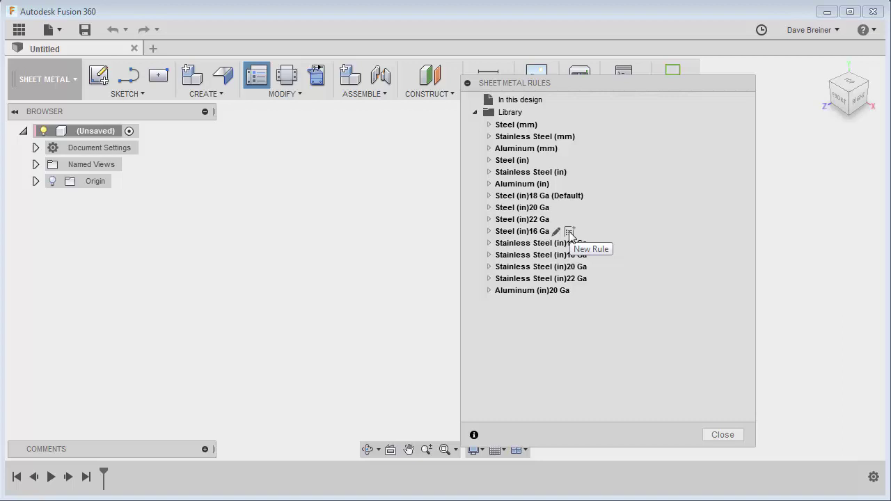
# - Create a new rule based on the library rule Steel (in)16 Ga and name it Steel (in)14 Ga
pyautogui.click(569, 231)
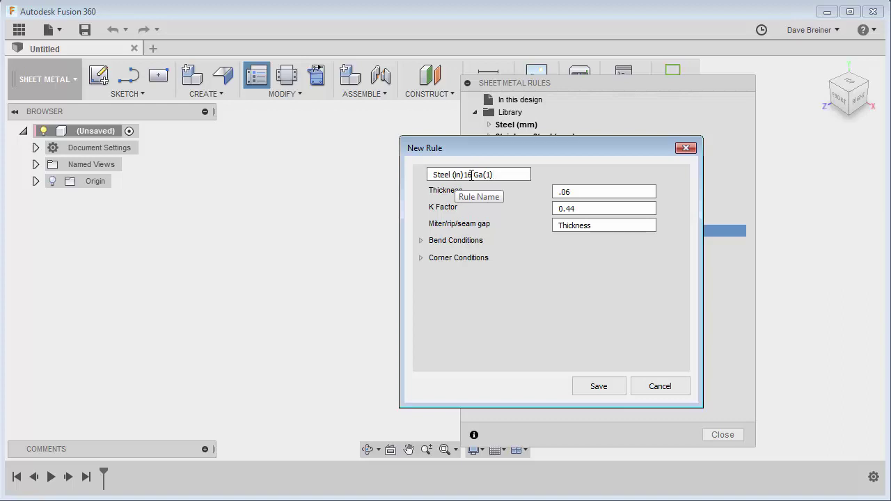
pyautogui.press('BackSpace')
pyautogui.press('BackSpace')
pyautogui.press('BackSpace')
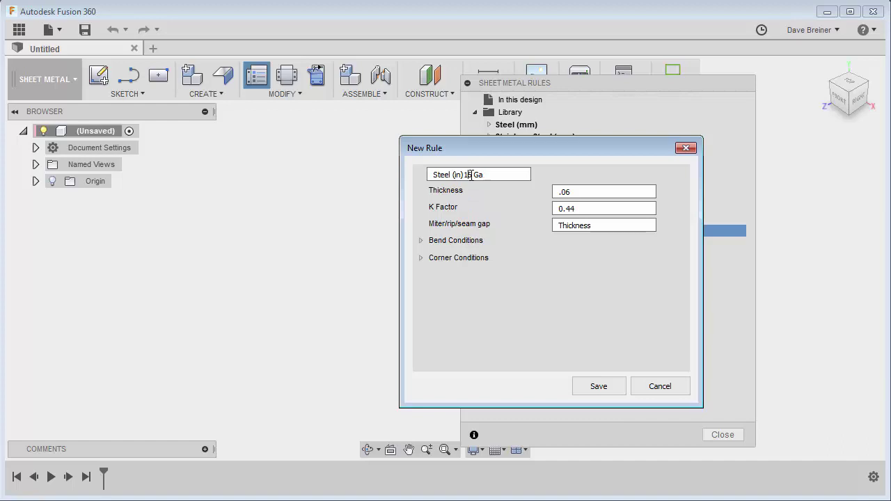
pyautogui.click(470, 175)
pyautogui.press('BackSpace')
pyautogui.write('4')
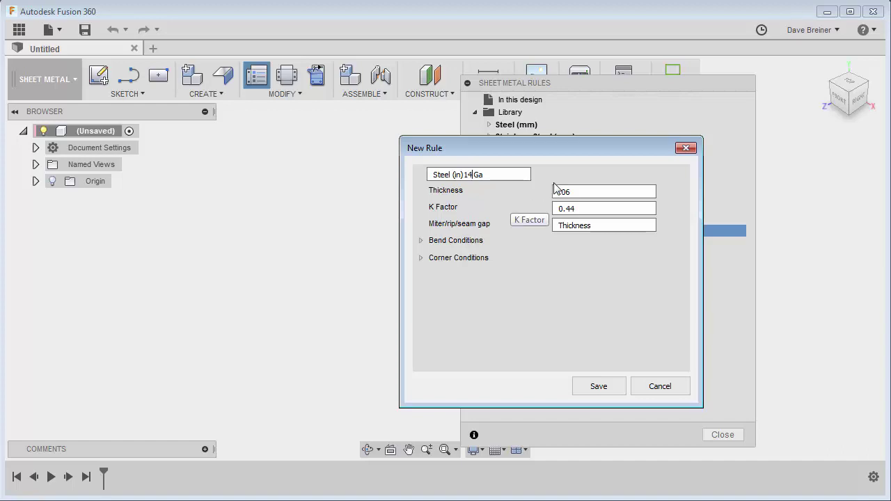
# - Set the new rule's thickness to .075 and its K factor to 0.36
pyautogui.click(580, 189)
pyautogui.press('BackSpace')
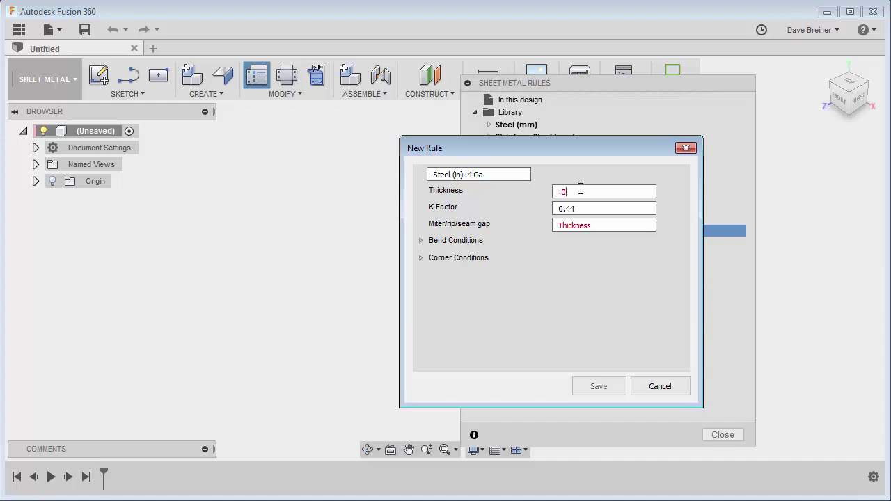
pyautogui.write('75')
pyautogui.doubleClick(569, 209)
pyautogui.write('35')
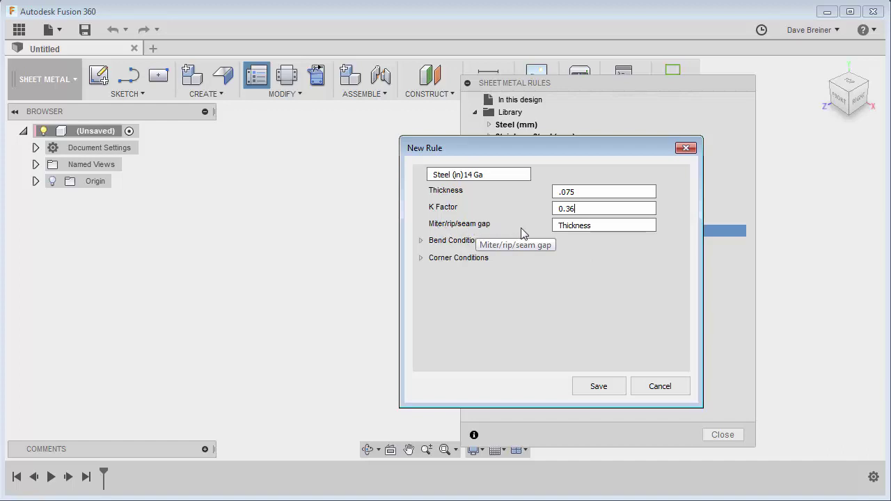
# - Set the new rule's miter/rip/seam gap to a fixed value of .03125
pyautogui.click(613, 226)
pyautogui.write('*')
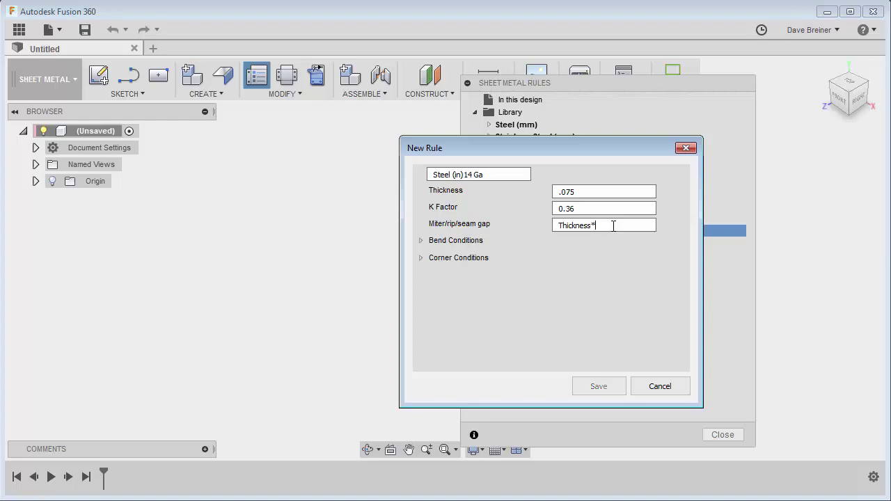
pyautogui.write('.5')
pyautogui.moveTo(613, 225); pyautogui.dragTo(555, 226)
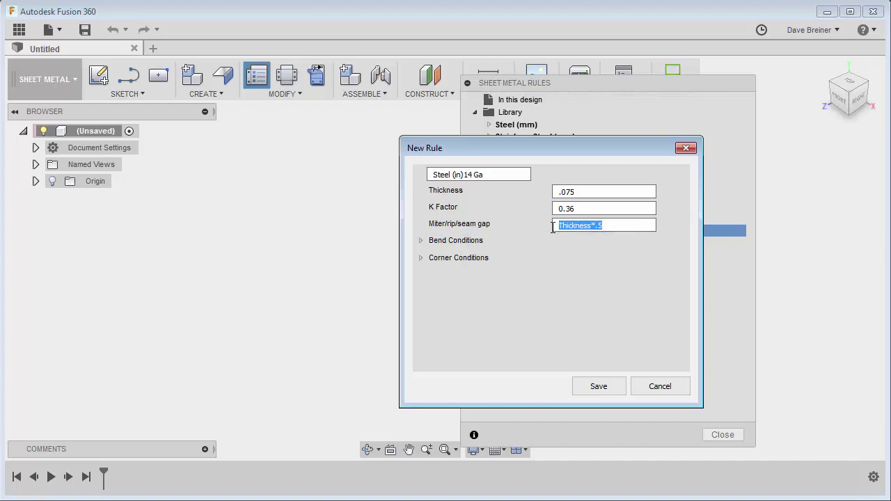
pyautogui.write('.03125')
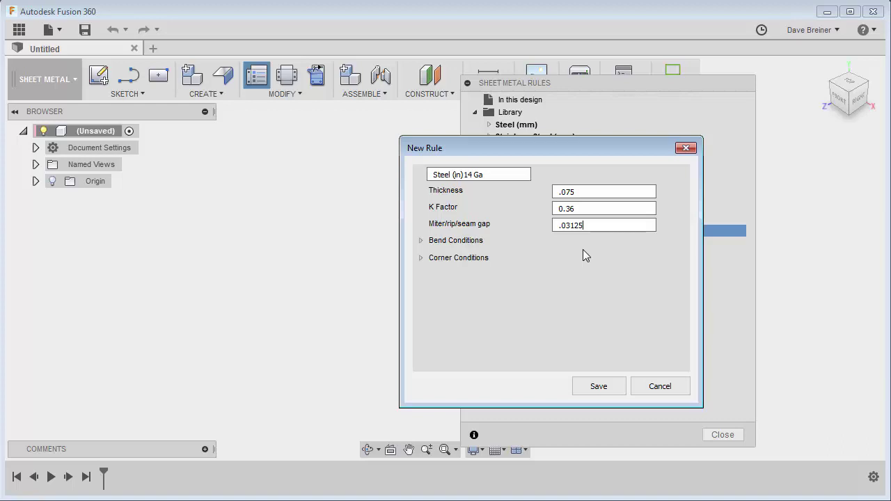
# - Set the relief shape in the new rule's bend conditions to Tear
pyautogui.click(421, 240)
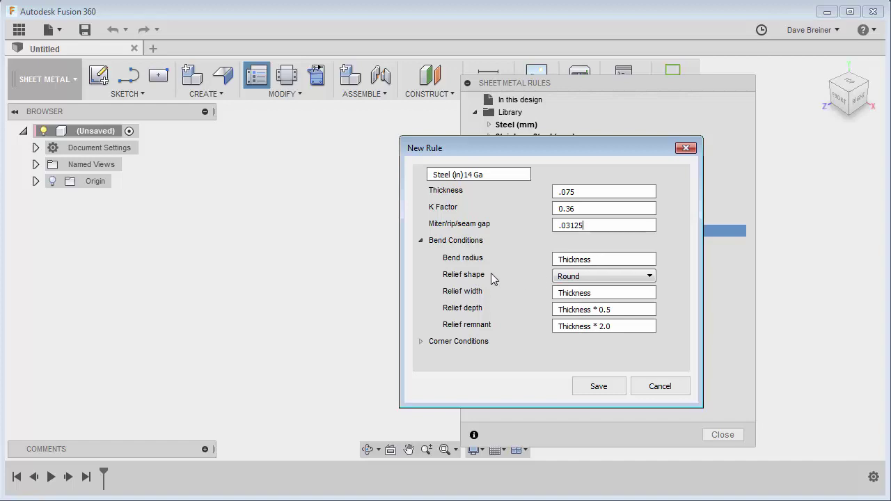
pyautogui.click(623, 279)
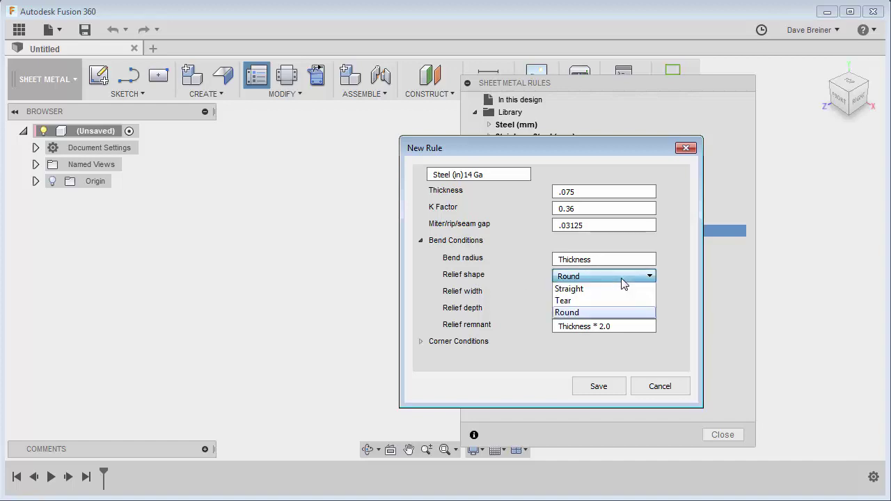
pyautogui.click(564, 301)
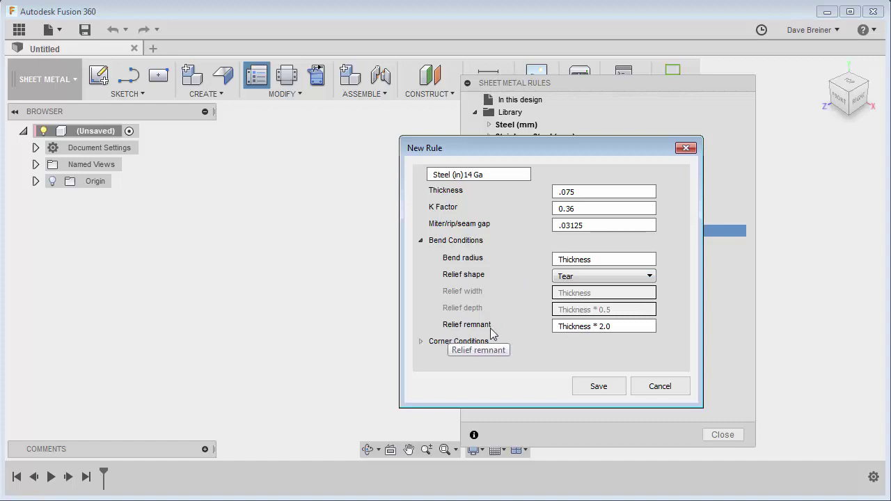
# - Set the relief shape for the 2 Bend Intersection in the rule's corner conditions to Tear
pyautogui.click(421, 342)
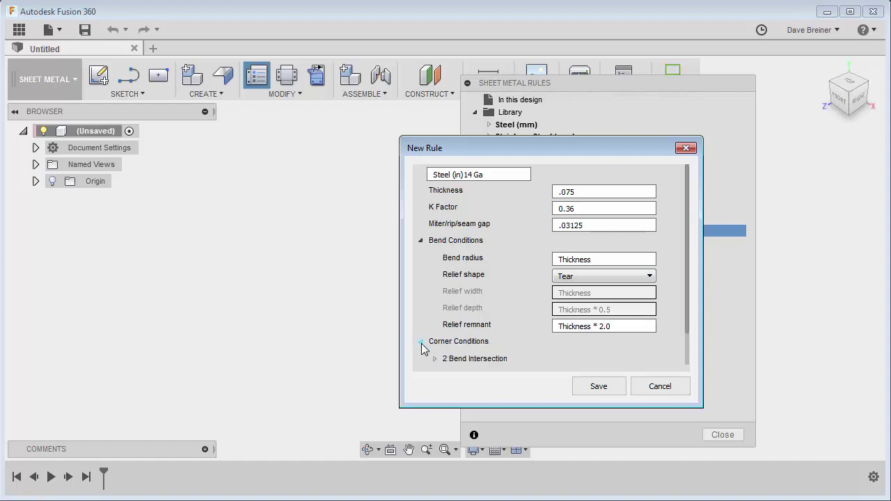
pyautogui.scroll(-1, 421, 343)
pyautogui.click(434, 325)
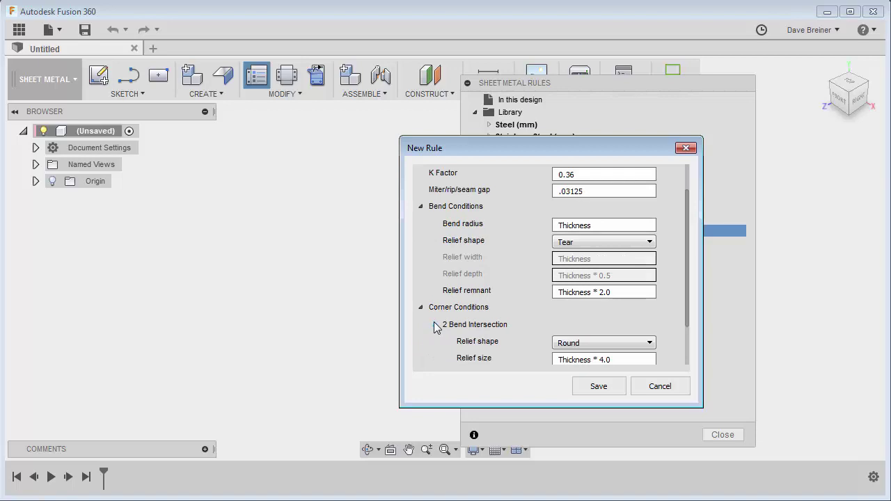
pyautogui.scroll(-2, 467, 323)
pyautogui.click(649, 297)
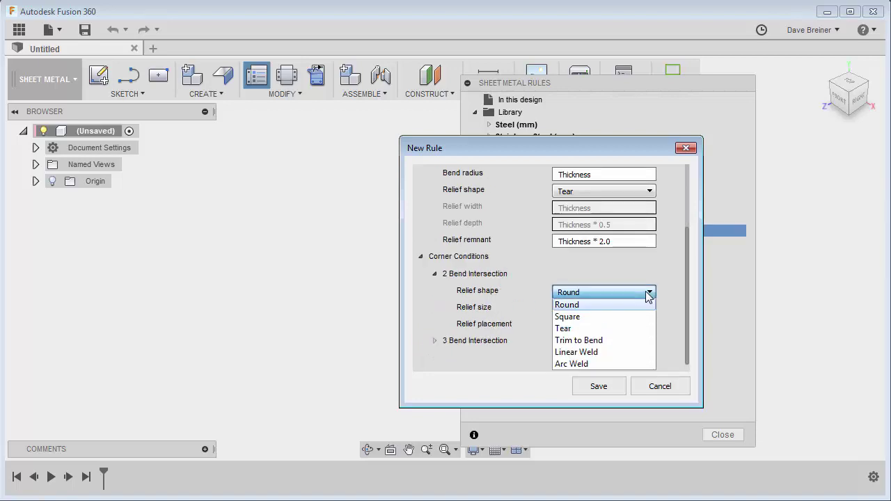
pyautogui.click(573, 326)
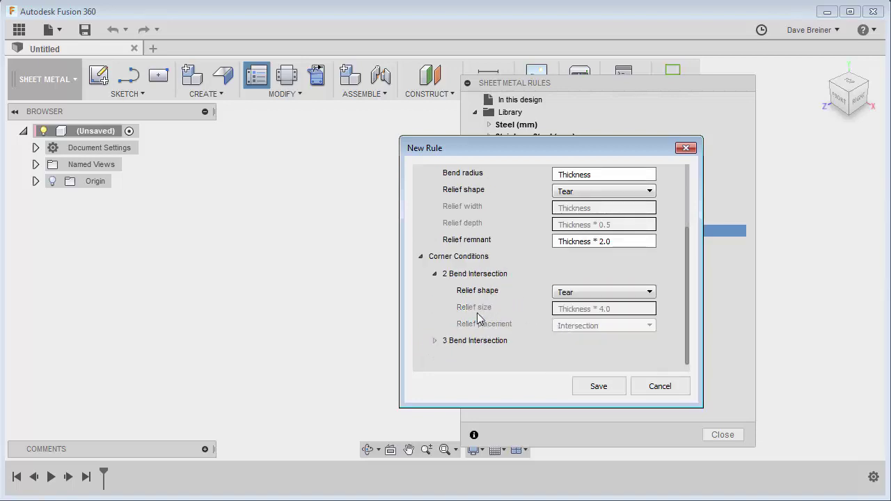
# - Keep Round with Radius as the 3 Bend Intersection relief shape and save the new rule
pyautogui.click(435, 342)
pyautogui.scroll(-1, 460, 314)
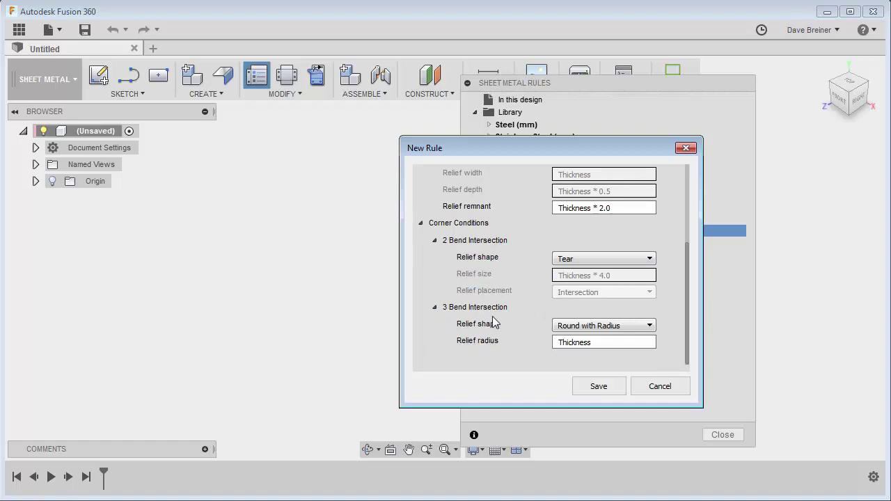
pyautogui.click(649, 326)
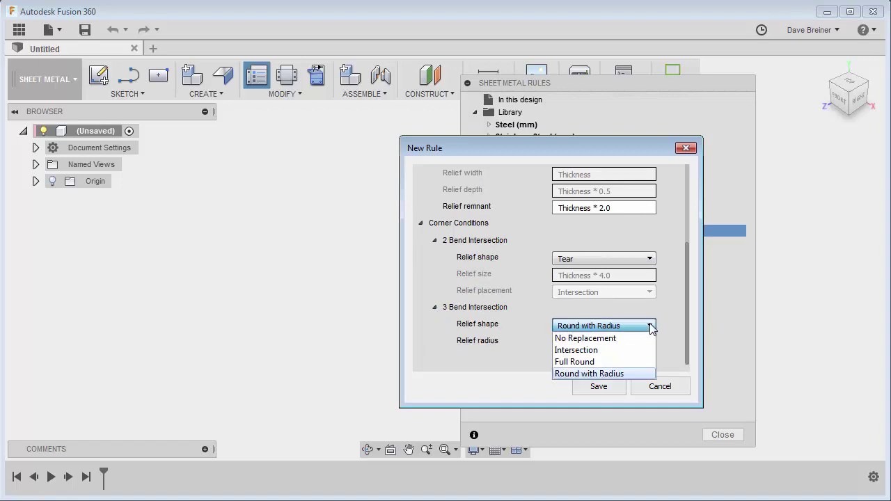
pyautogui.click(649, 327)
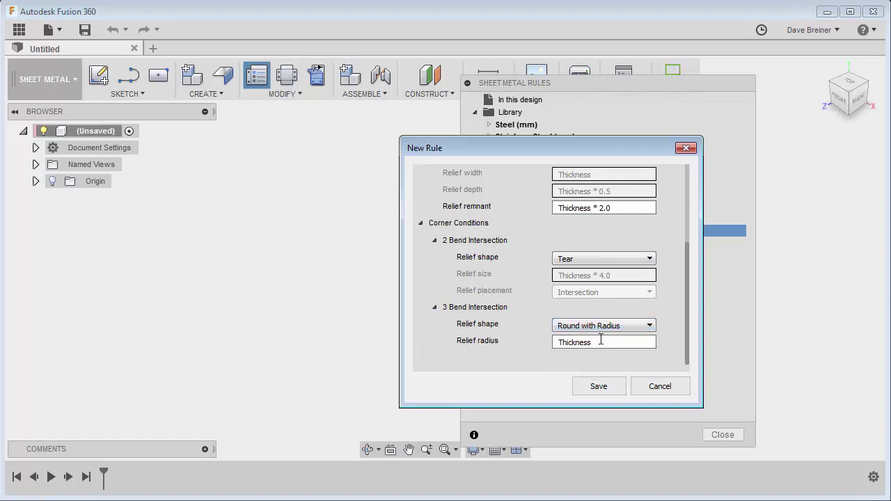
pyautogui.click(598, 387)
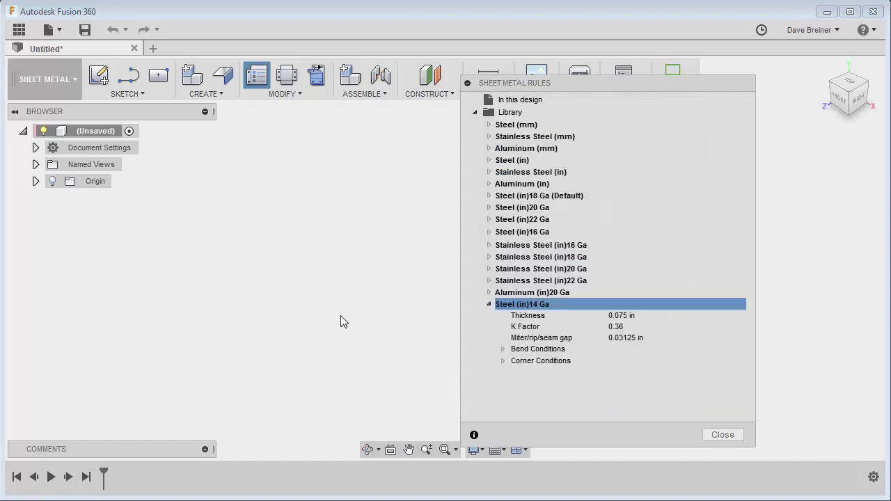
# - Review the saved Steel (in)14 Ga rule and its settings among the other library rules
pyautogui.click(489, 305)
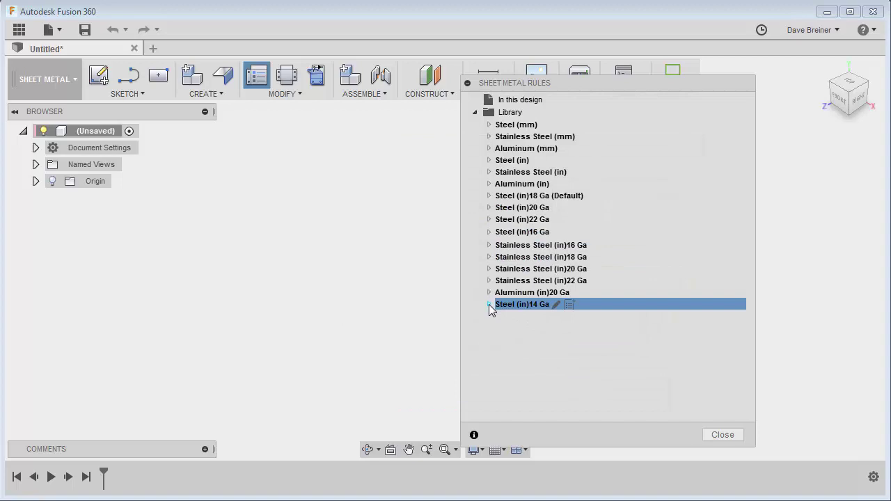
pyautogui.click(489, 305)
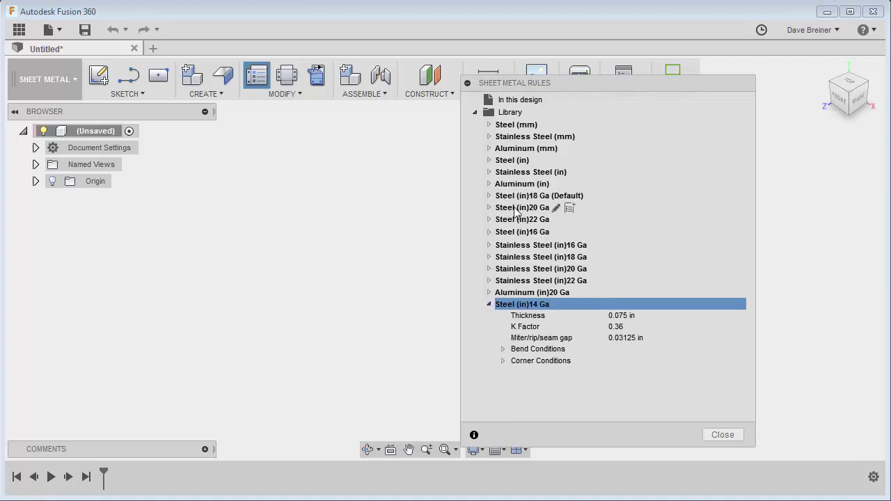
pyautogui.click(504, 293)
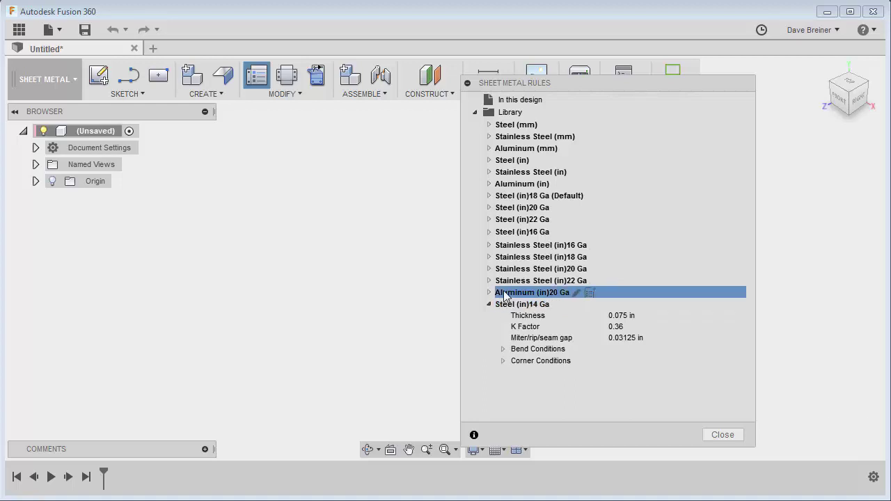
pyautogui.click(511, 245)
pyautogui.click(515, 305)
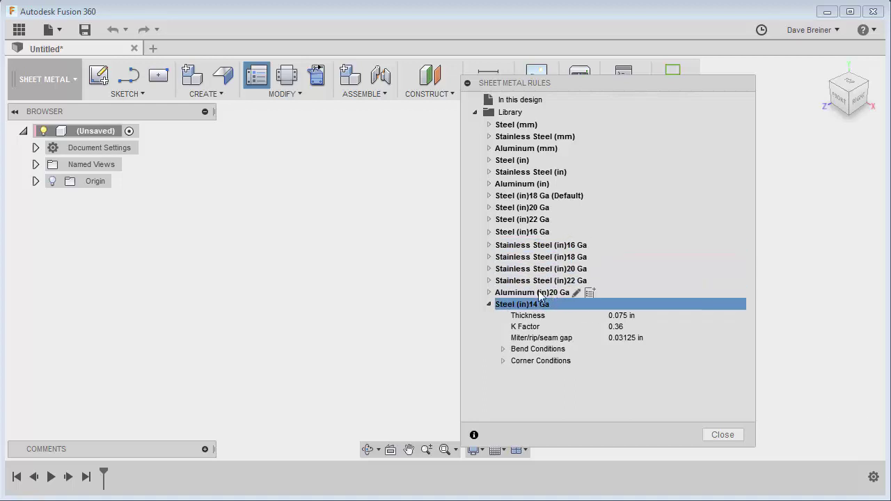
# - Set the Steel (in)14 Ga library rule as the default sheet metal rule and close the rules dialog
pyautogui.click(489, 304)
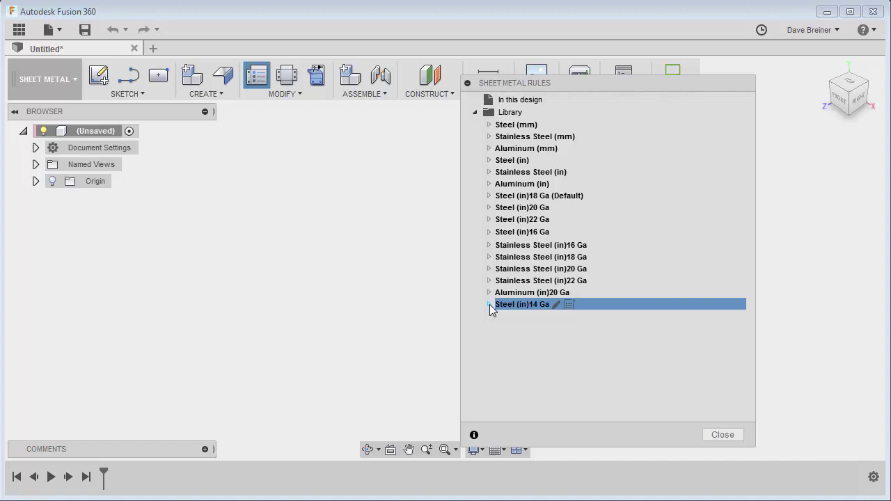
pyautogui.click(488, 304)
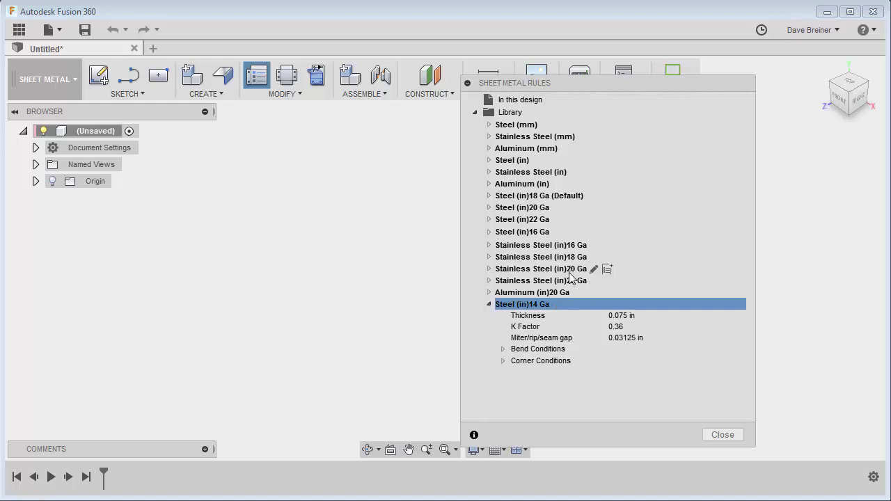
pyautogui.click(492, 303)
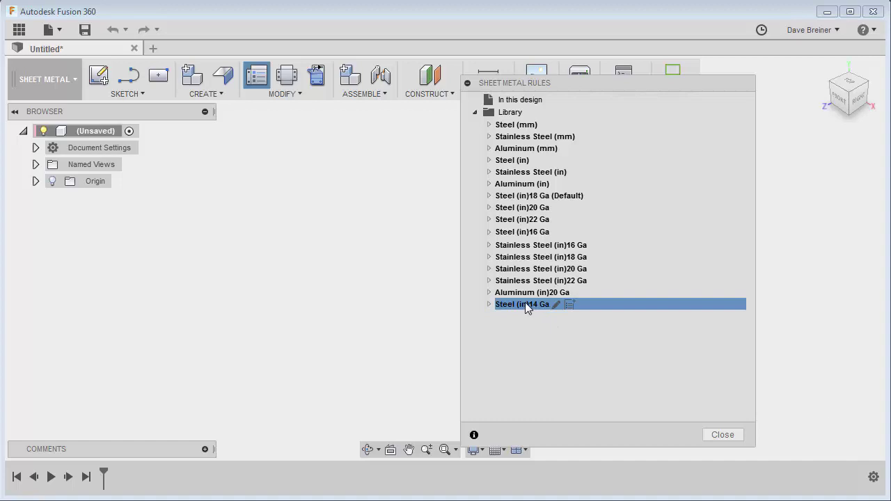
pyautogui.rightClick(525, 304)
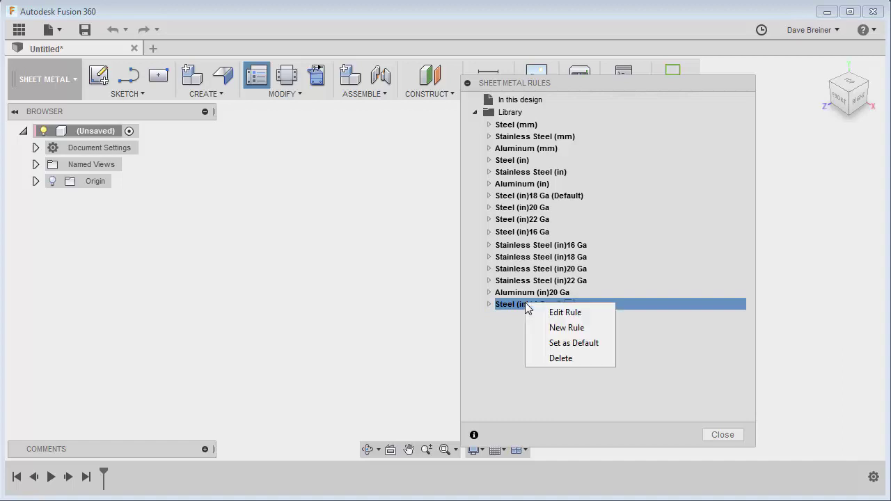
pyautogui.click(574, 343)
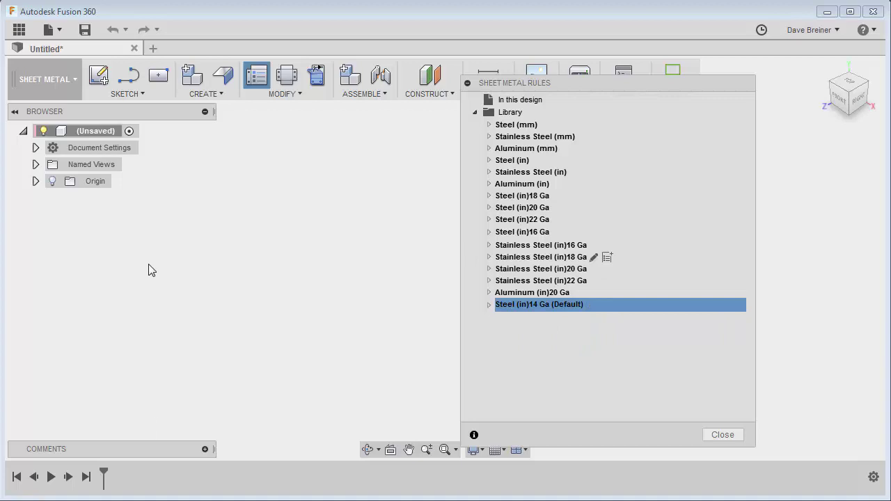
pyautogui.moveTo(527, 311)
pyautogui.click(722, 434)
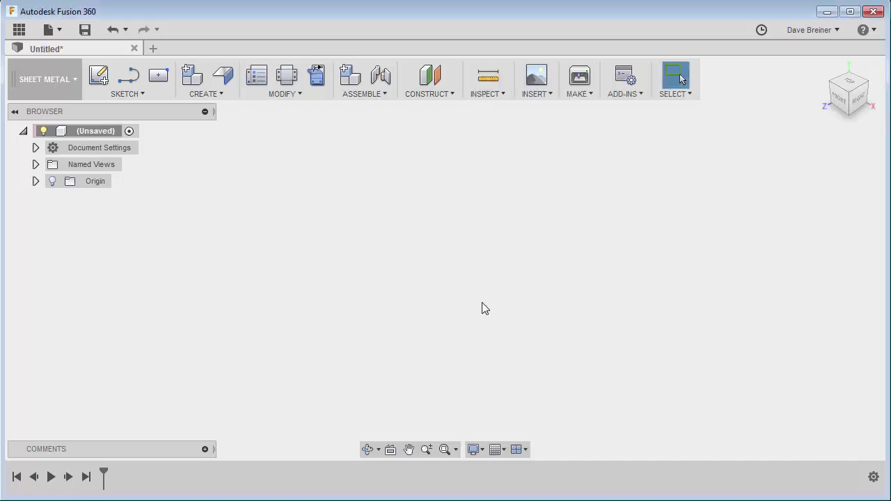
# - Sketch a center rectangle about 8.6 by 5.7 in on the horizontal origin plane and finish the sketch
pyautogui.click(99, 75)
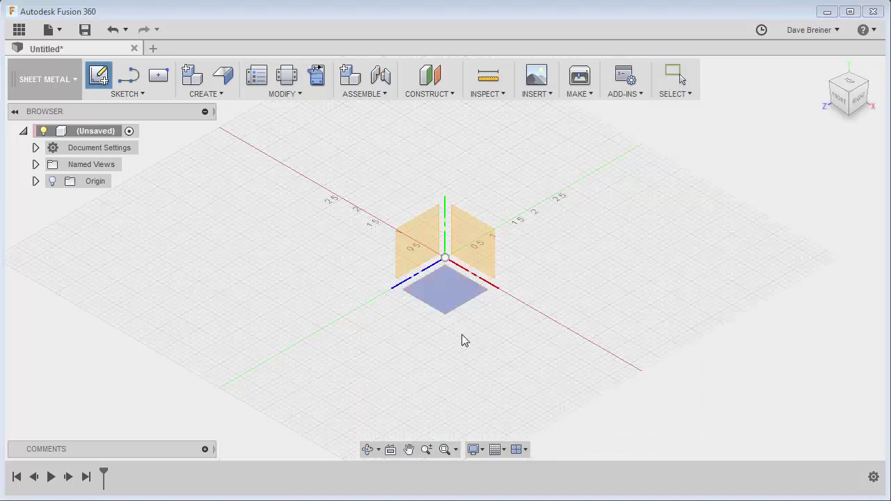
pyautogui.click(439, 291)
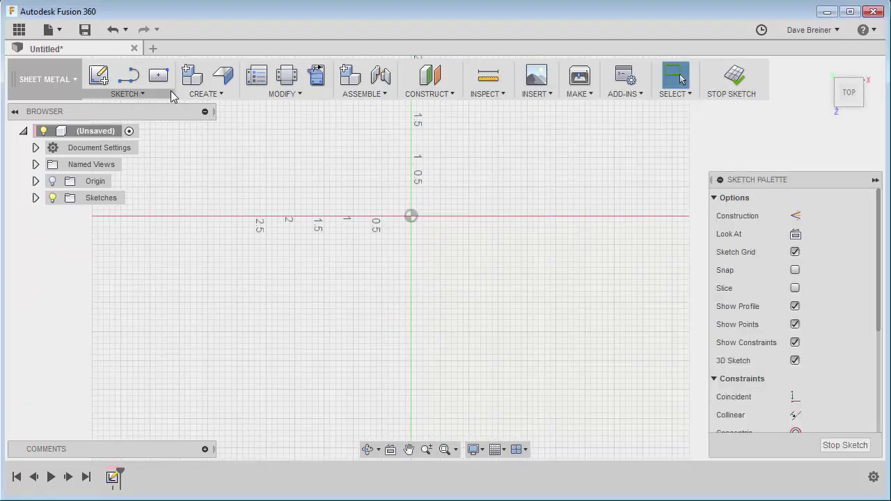
pyautogui.click(158, 76)
pyautogui.click(270, 154)
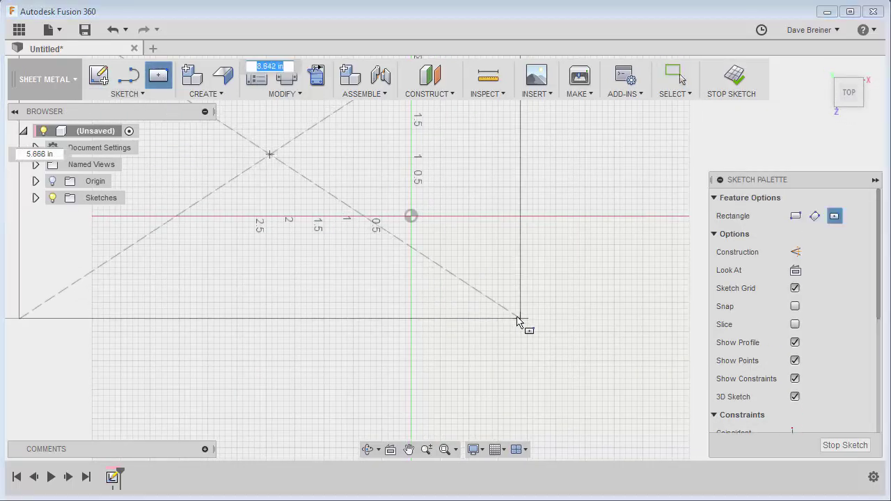
pyautogui.click(522, 318)
pyautogui.moveTo(573, 298); pyautogui.dragTo(670, 374, button='middle')
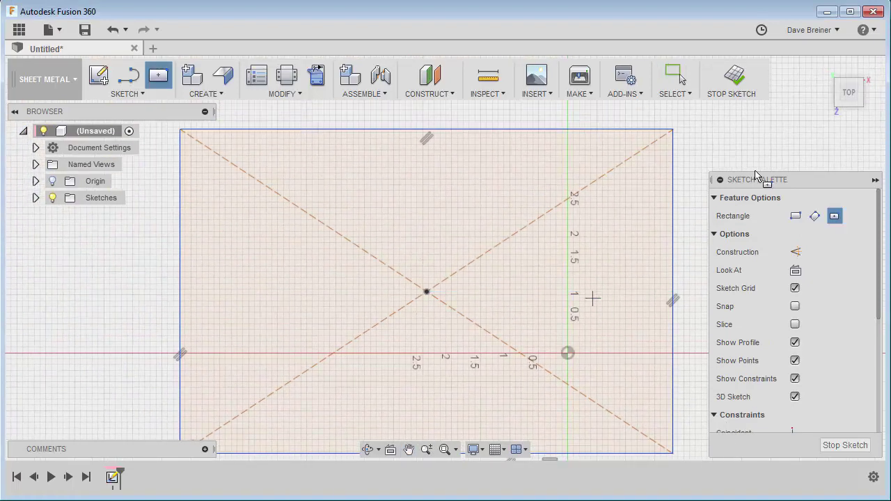
pyautogui.click(735, 78)
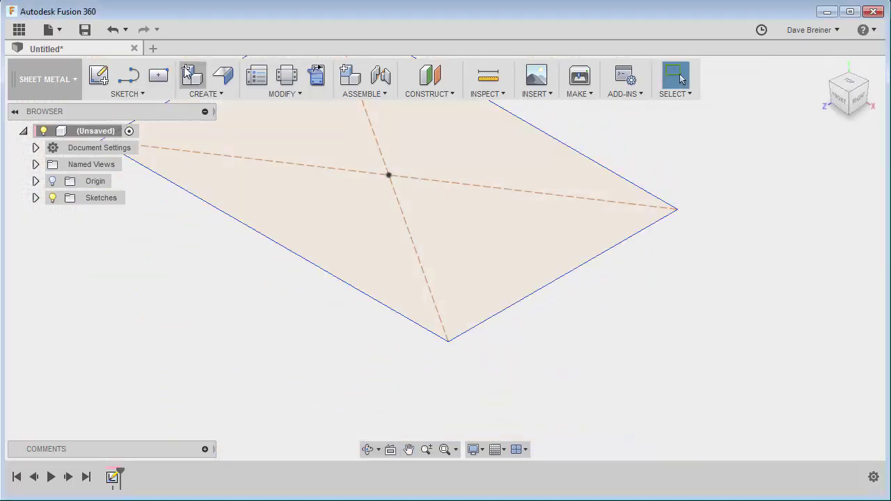
# - Create a base flange from the rectangle profile as a new body with the thickness on Side 1
pyautogui.click(224, 74)
pyautogui.click(418, 230)
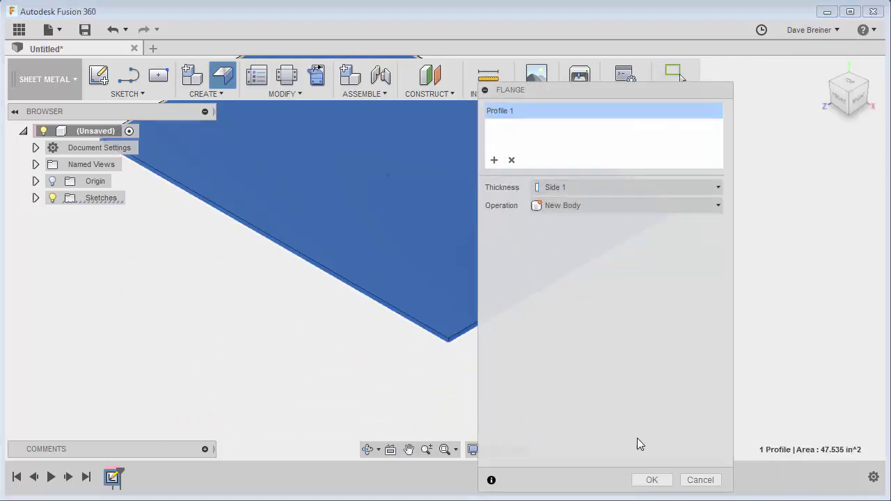
pyautogui.click(648, 482)
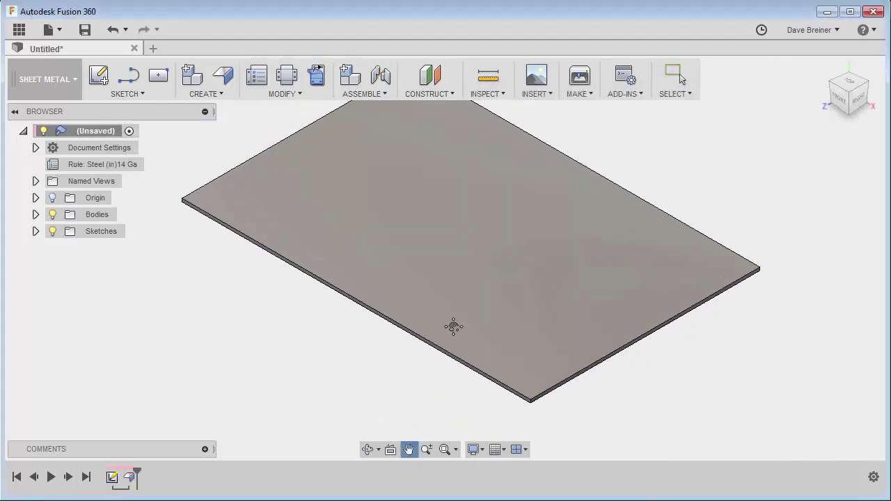
# - Switch the component's sheet metal rule to Steel (in)18 Ga from the library
pyautogui.moveTo(82, 165)
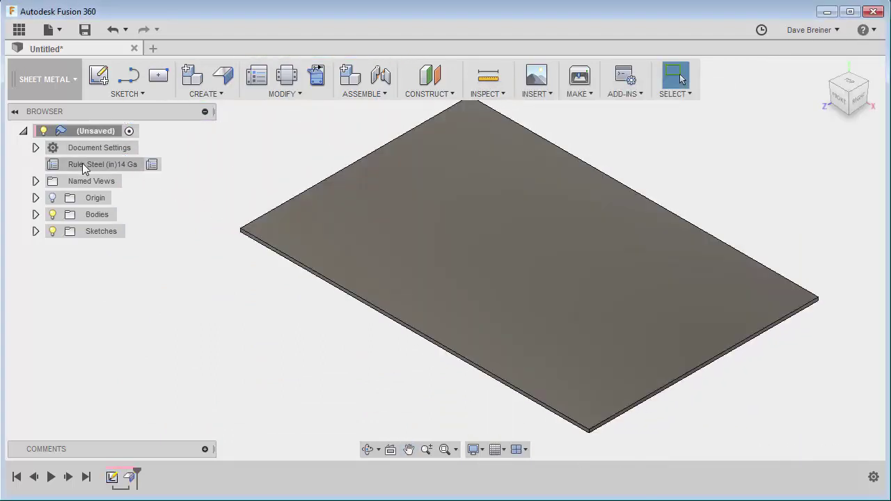
pyautogui.click(152, 166)
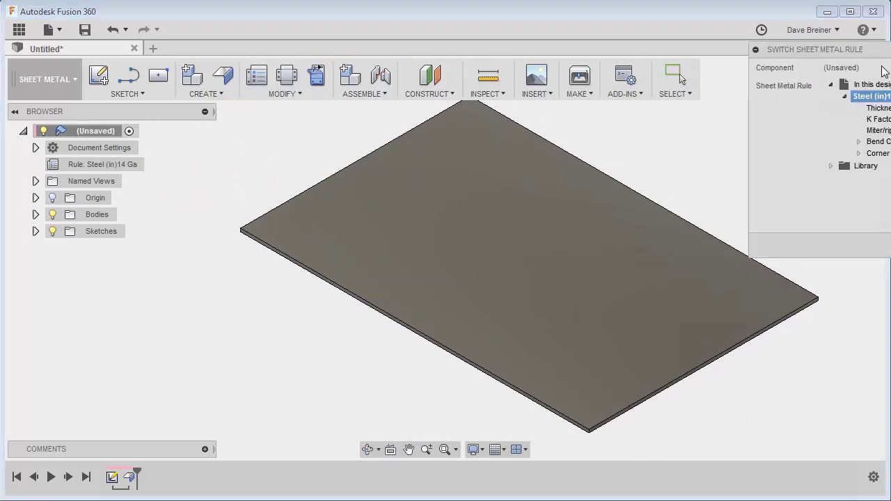
pyautogui.click(595, 124)
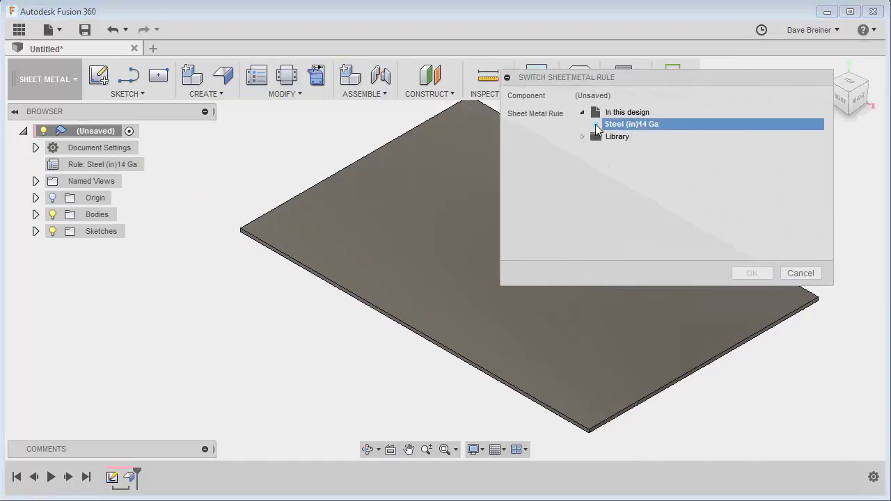
pyautogui.click(584, 136)
pyautogui.scroll(-1, 589, 158)
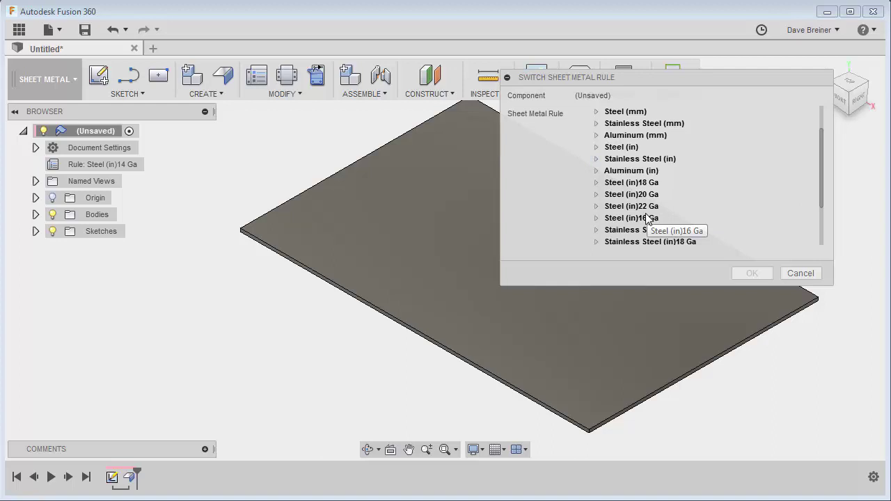
pyautogui.click(642, 184)
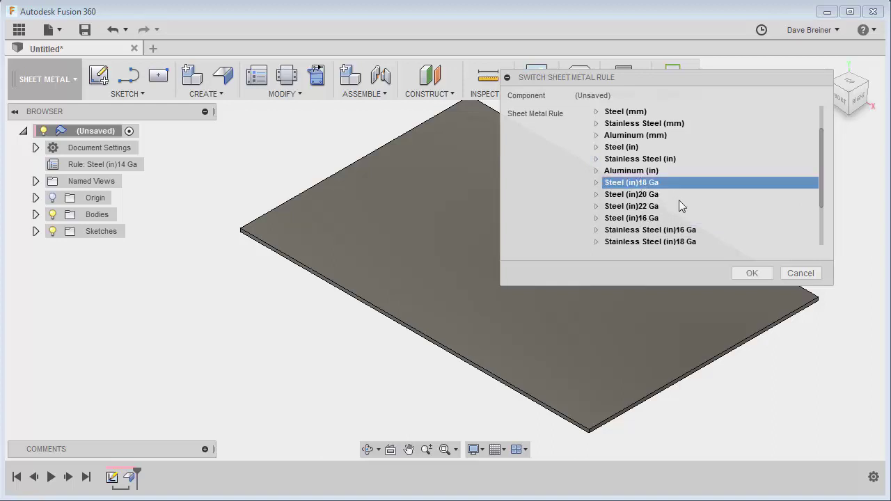
pyautogui.click(752, 274)
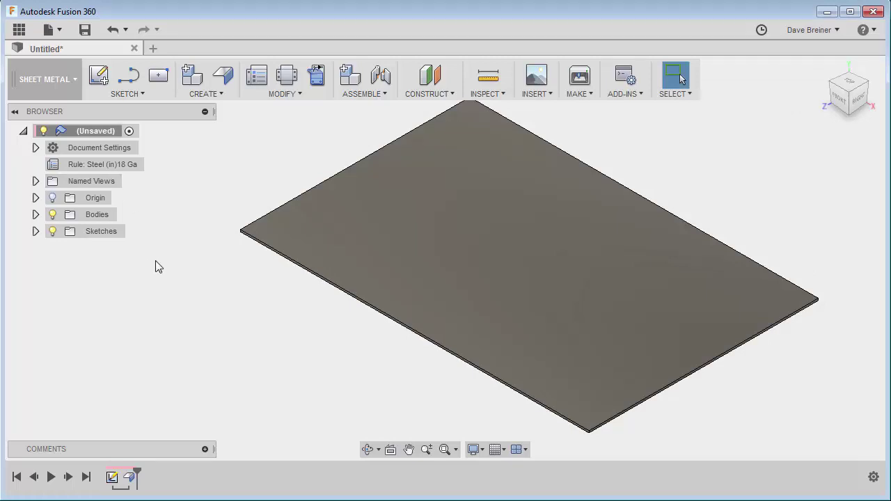
# - Review the sheet metal rules stored in this design and in the library
pyautogui.click(259, 78)
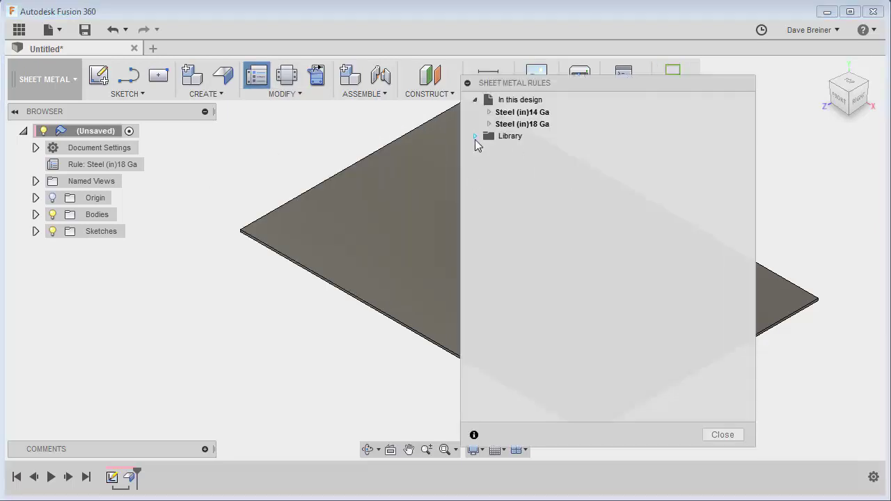
pyautogui.click(477, 135)
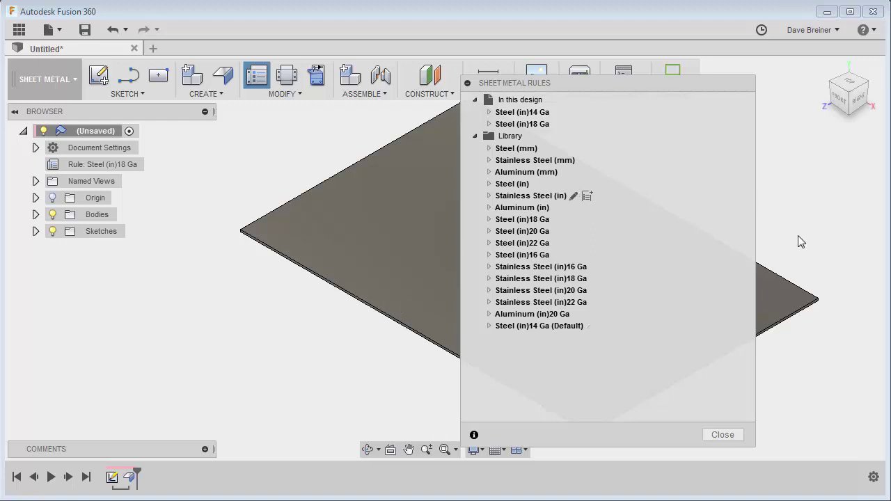
pyautogui.click(731, 433)
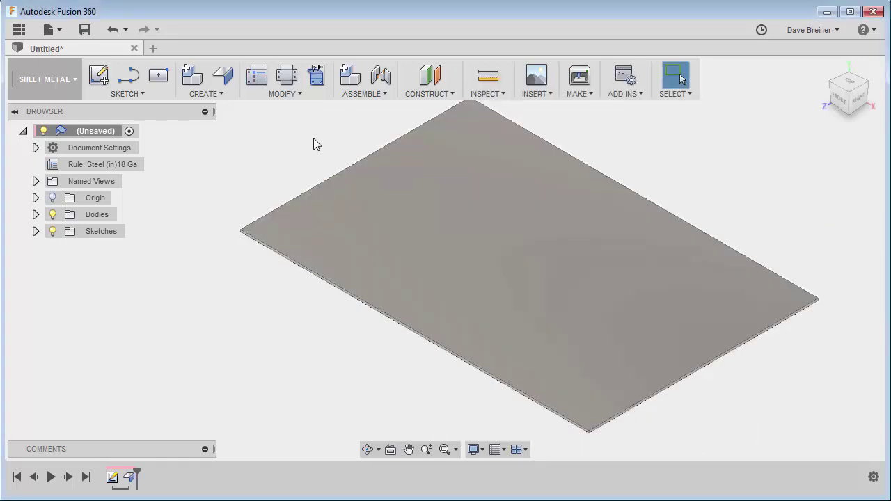
pyautogui.moveTo(410, 216); pyautogui.dragTo(399, 205, button='middle')
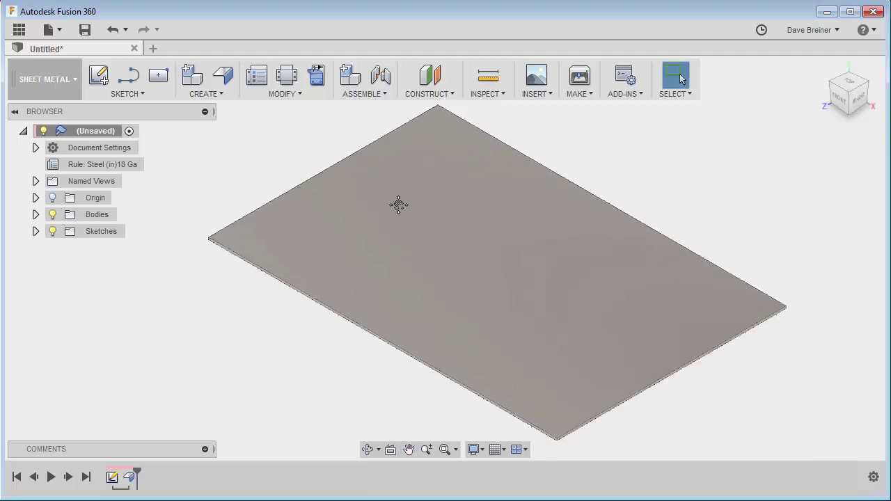